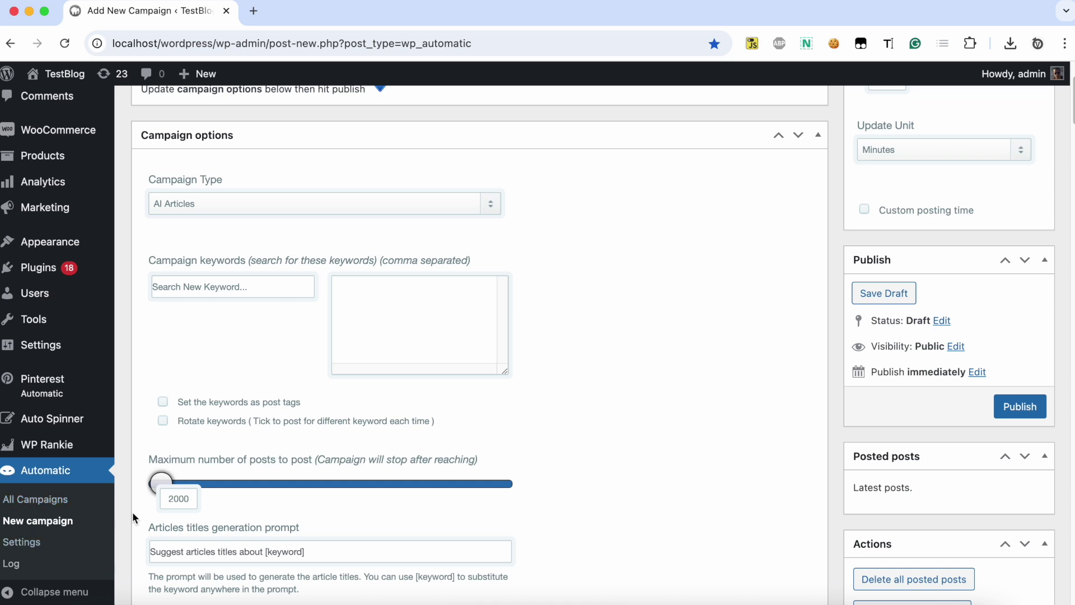
- Set the campaign type to Amazon for the keyword 'smart ring'
left_click(419, 242)
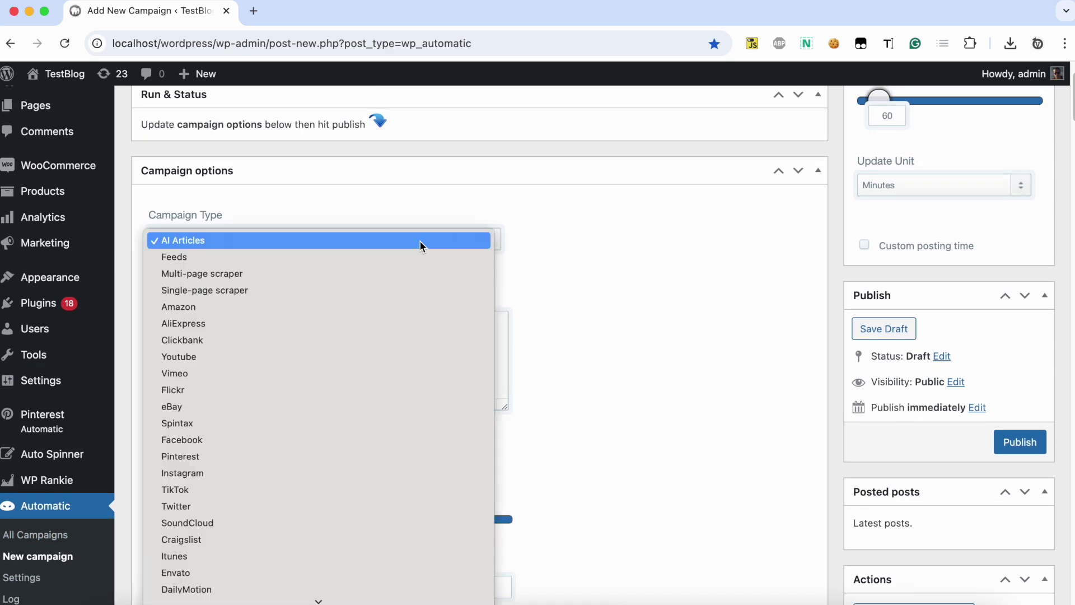
left_click(397, 312)
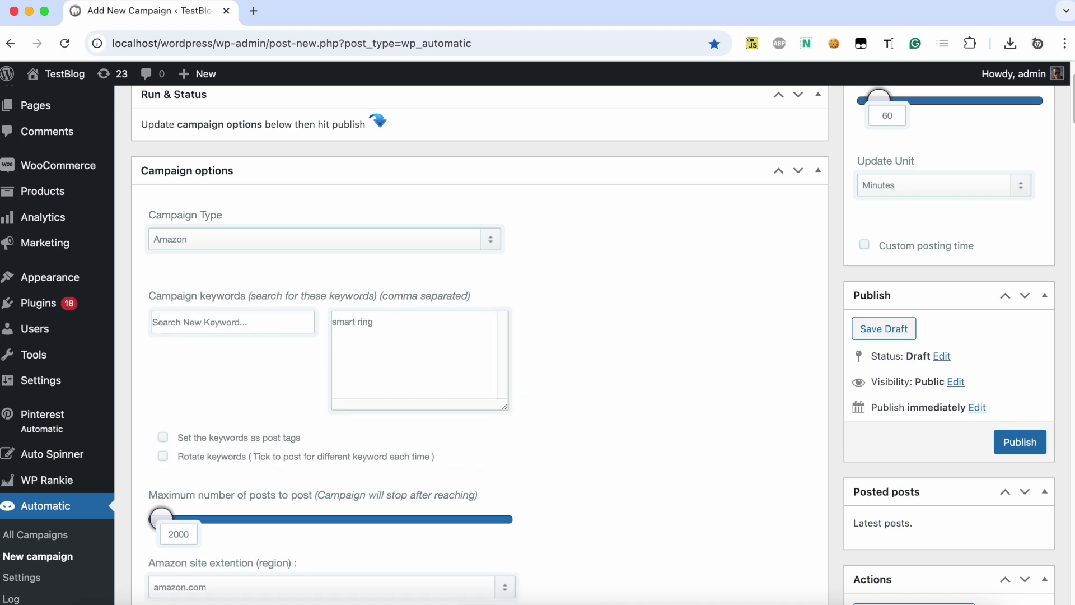
scroll(601, 336, "down", 20)
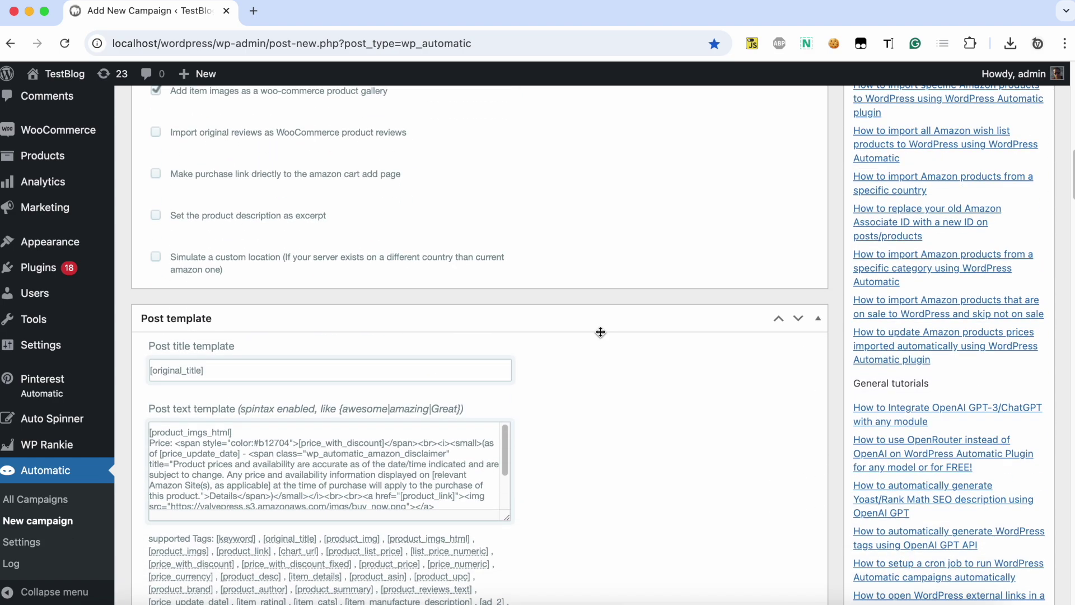
scroll(600, 336, "down", 20)
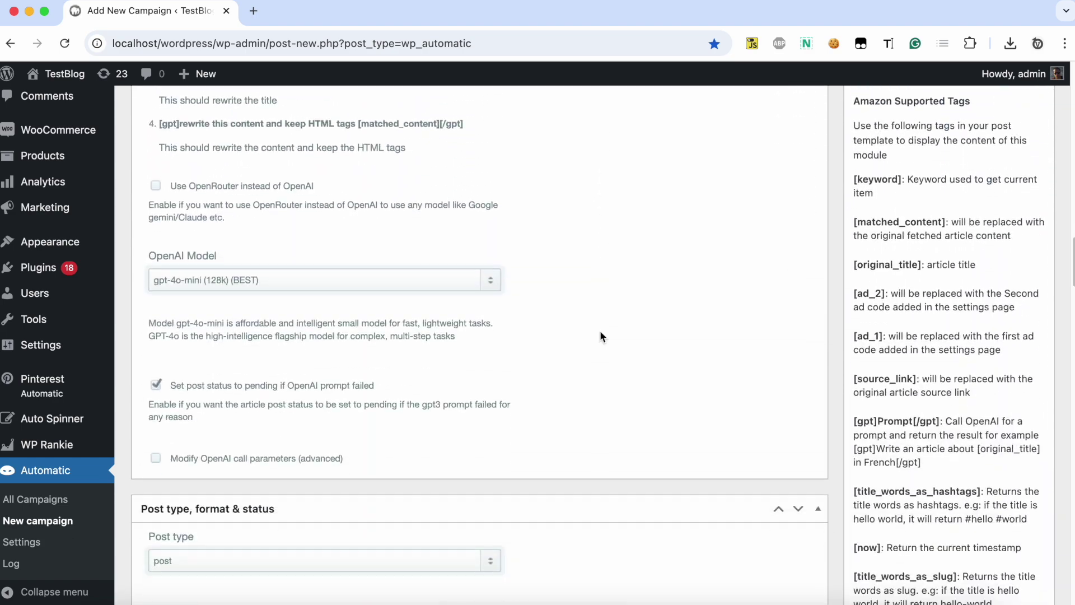
scroll(600, 336, "down", 3)
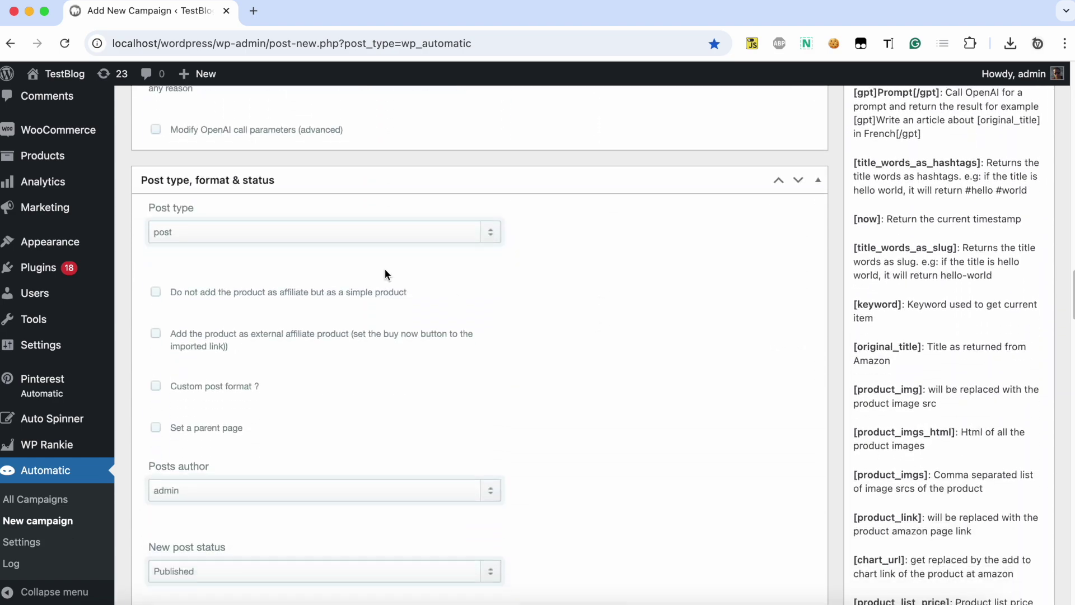
- Set the post type to WooCommerce product and publish the campaign
left_click(191, 232)
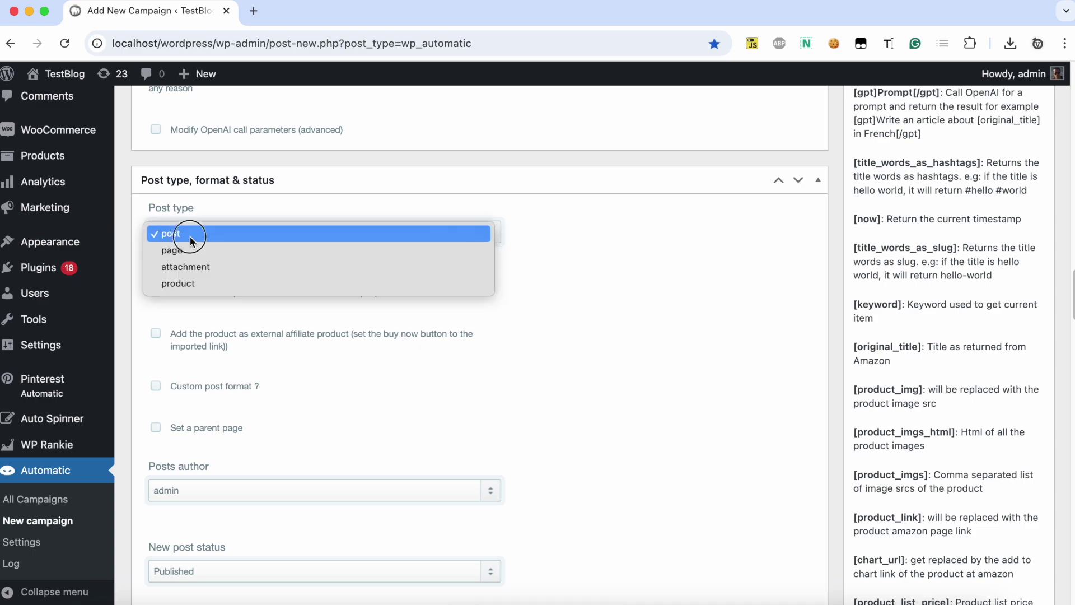
left_click(180, 288)
scroll(555, 327, "up", 15)
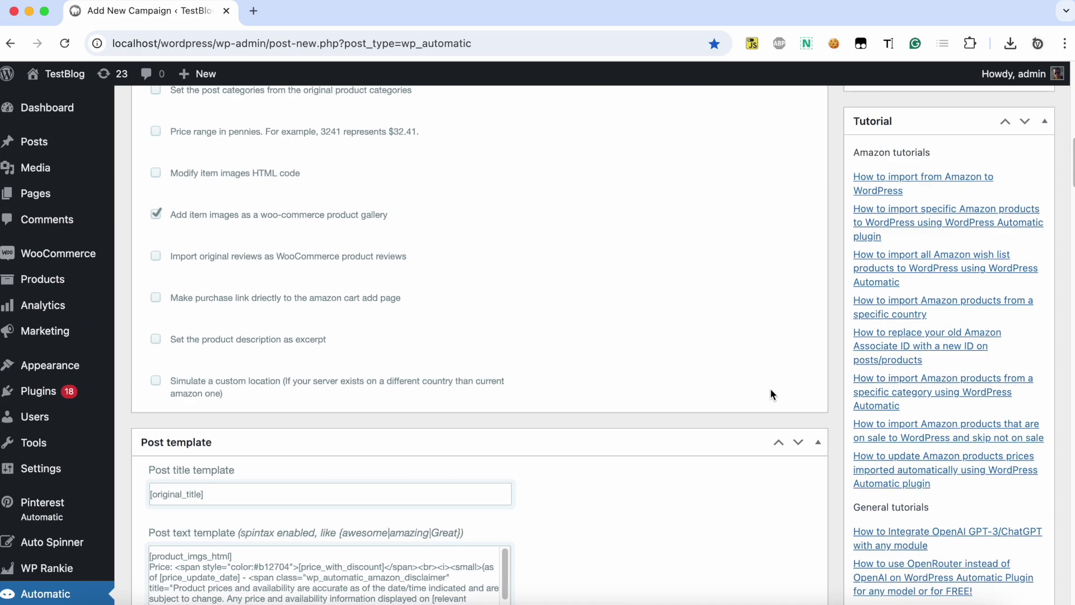
scroll(770, 392, "up", 10)
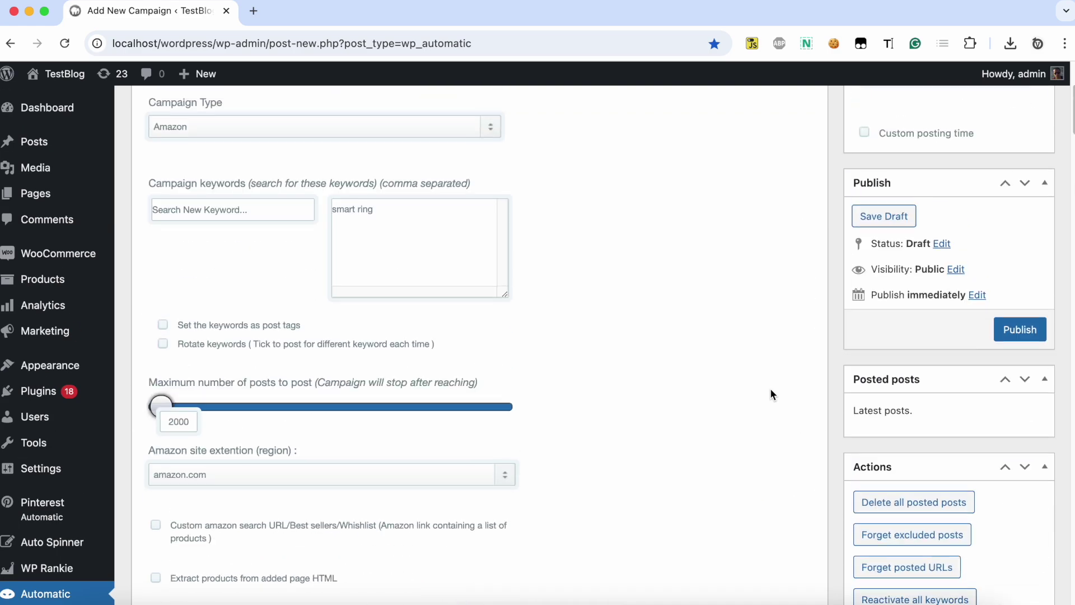
left_click(1016, 329)
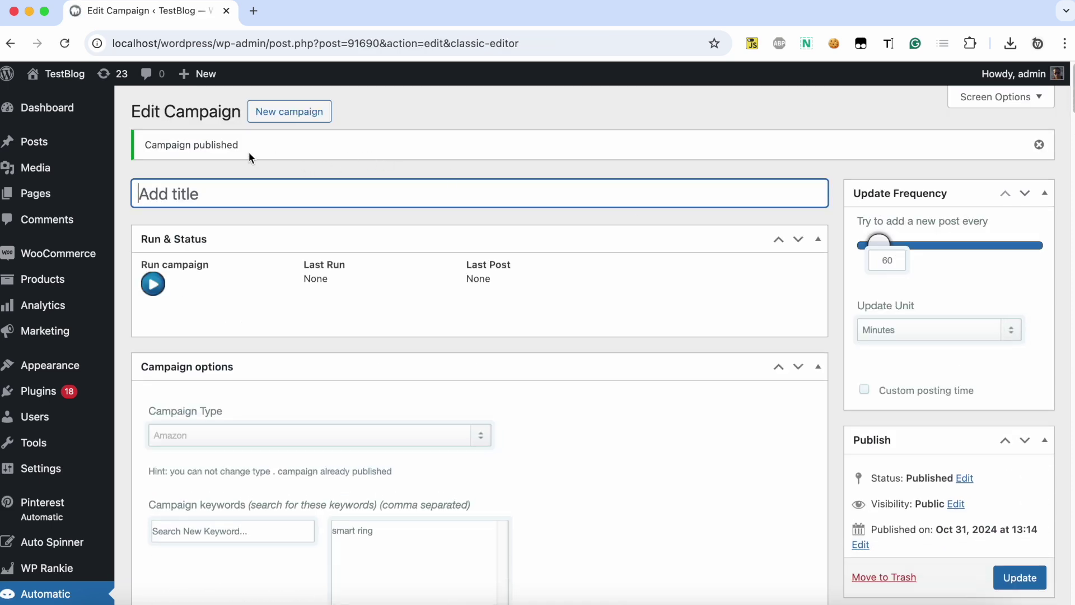
- Run the campaign to import the JCRing smart ring, then open its Last Post link separately
left_click(158, 291)
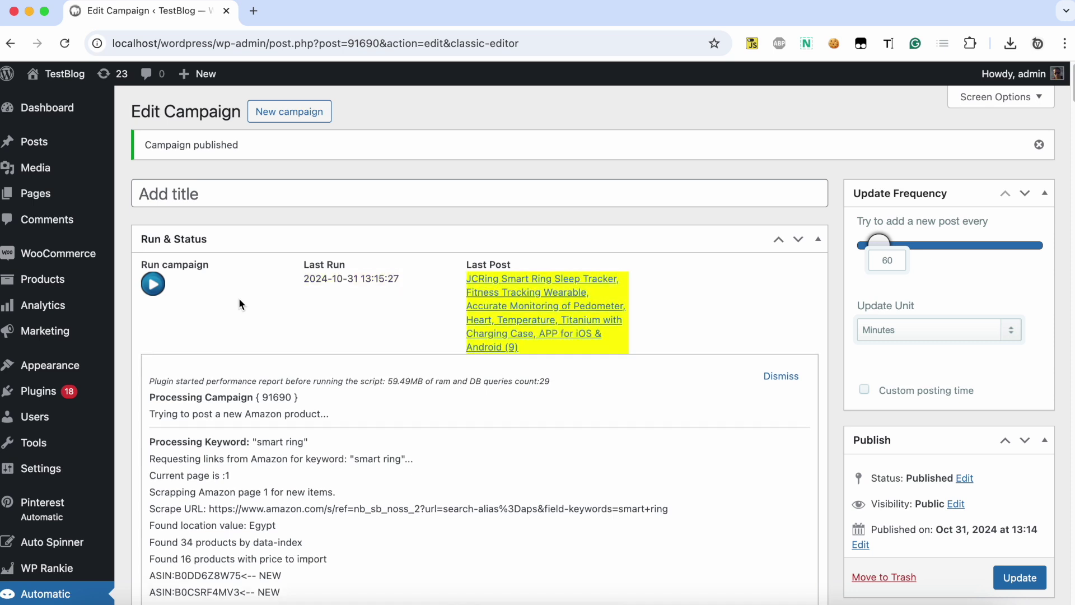
right_click(501, 297)
left_click(510, 295)
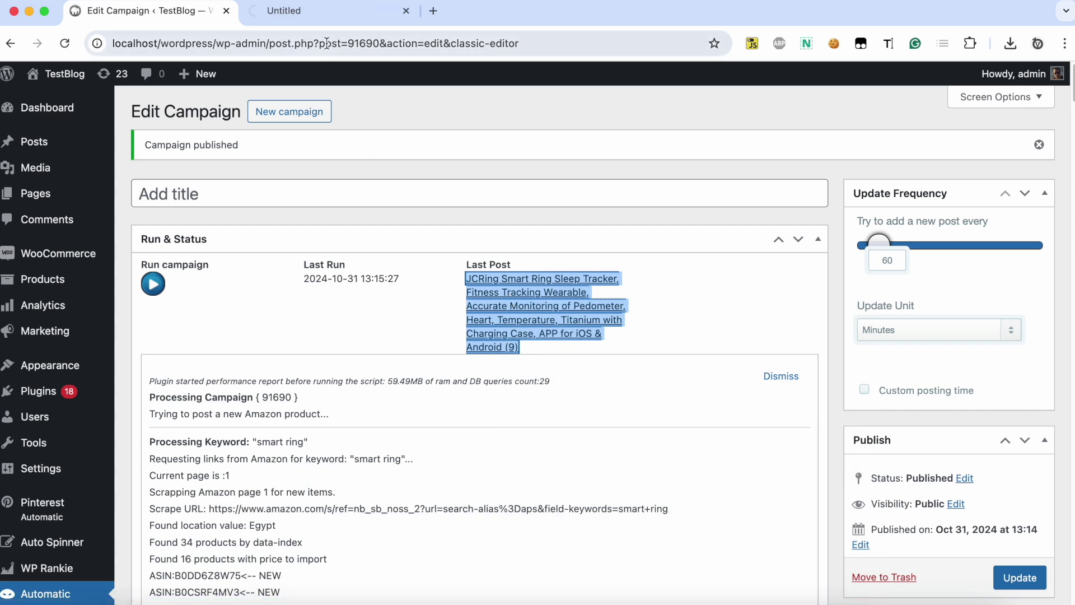
- Review the imported JCRing product page at €179,99, then open it in the product editor
left_click(328, 18)
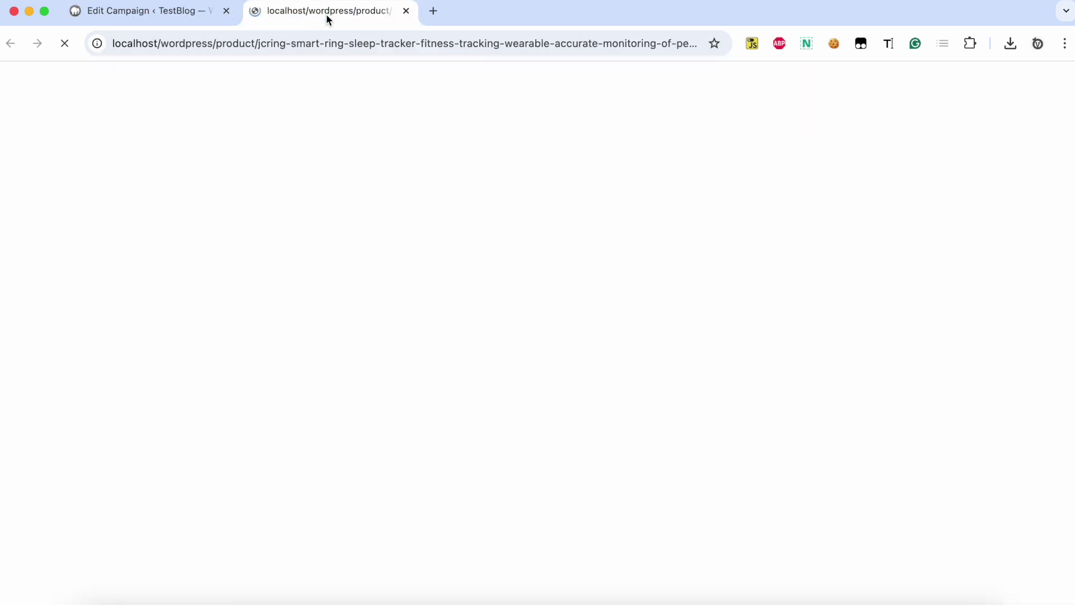
scroll(430, 248, "down", 15)
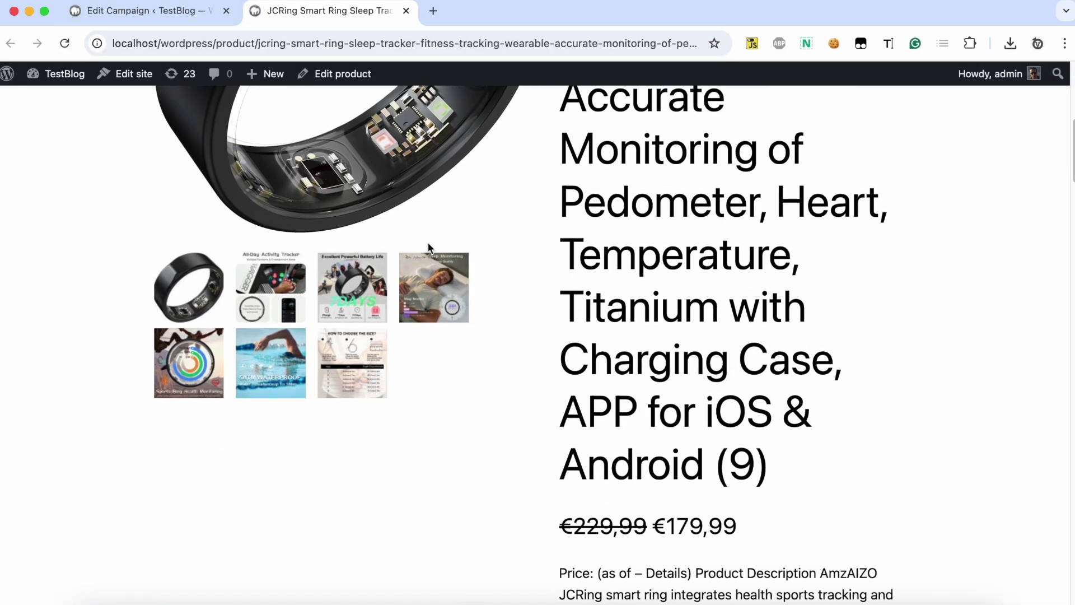
scroll(429, 247, "down", 3)
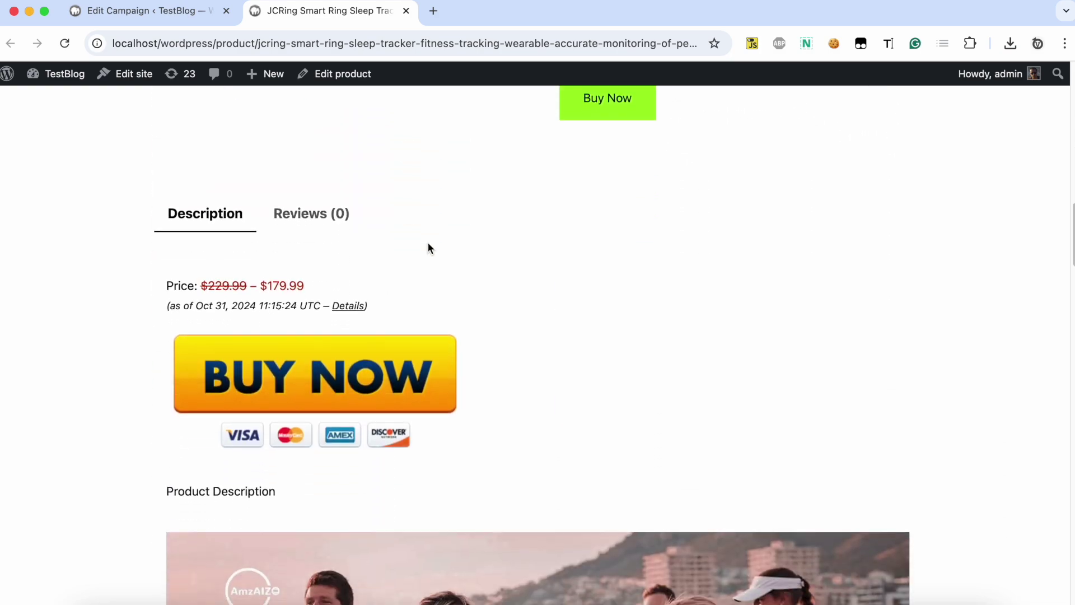
scroll(428, 247, "up", 18)
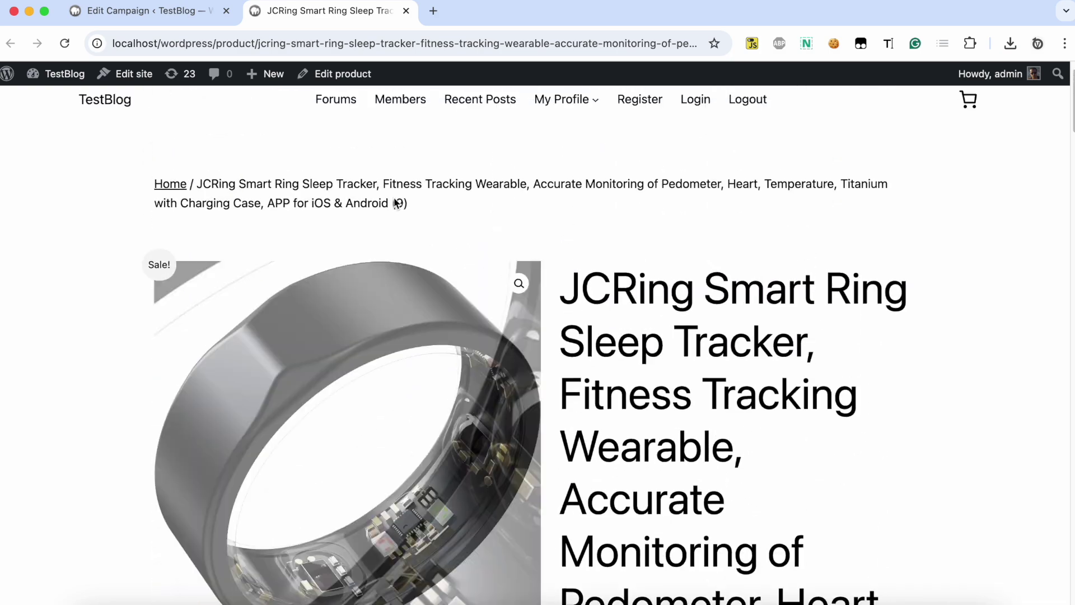
left_click(347, 80)
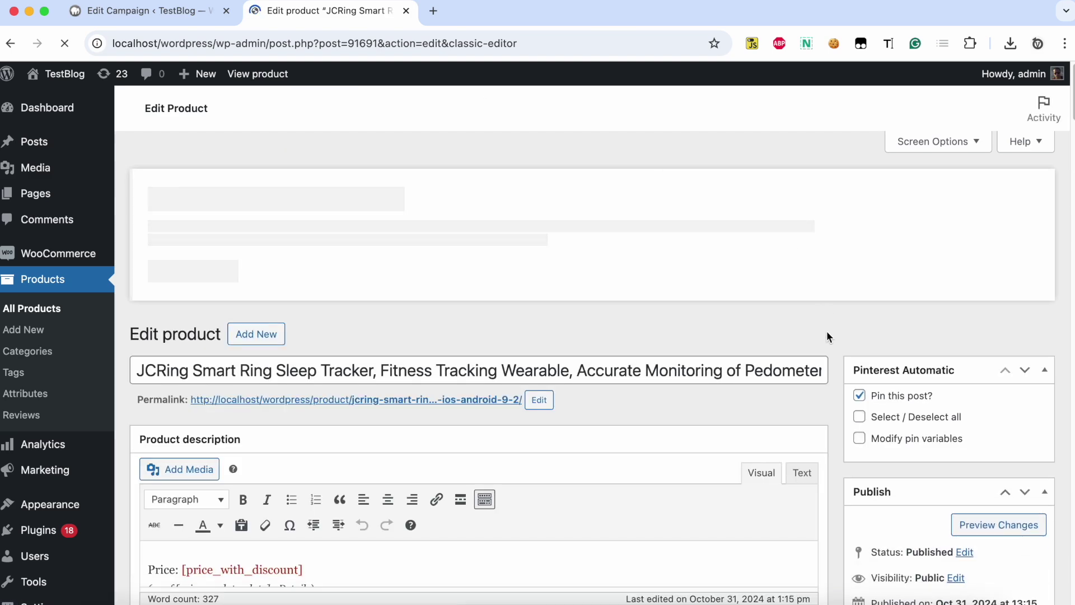
- Check that the product short description is empty, then go back to Edit Campaign
scroll(827, 331, "down", 15)
scroll(826, 331, "down", 20)
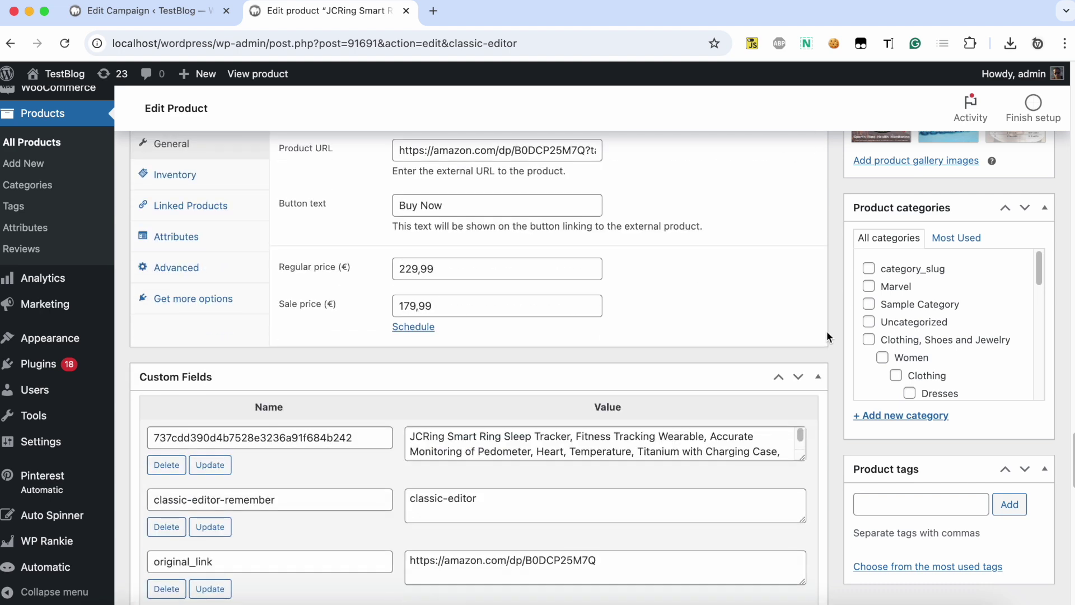
scroll(826, 331, "down", 15)
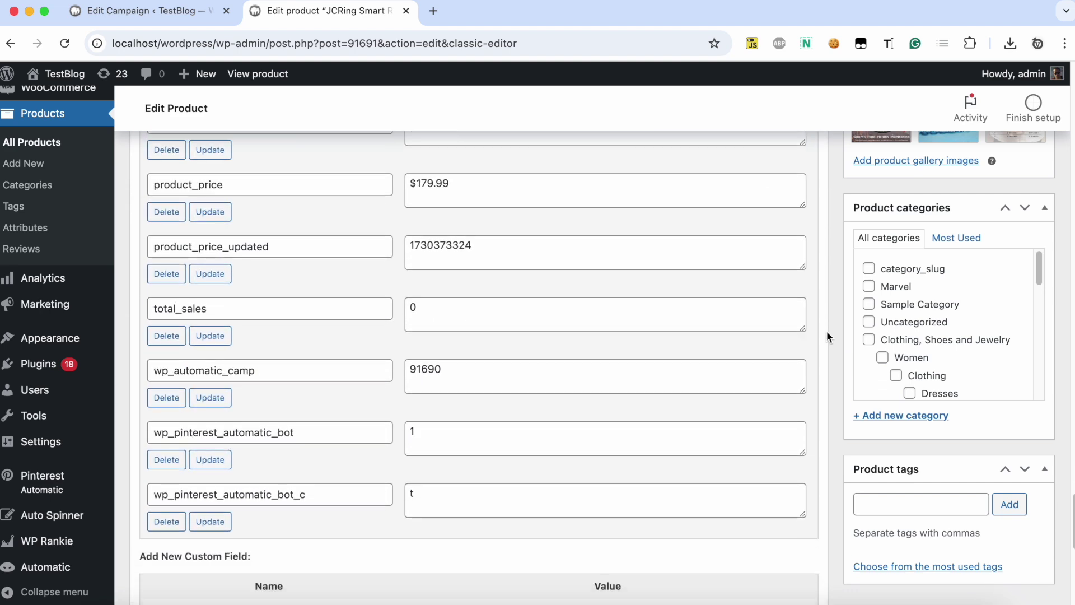
scroll(826, 331, "down", 3)
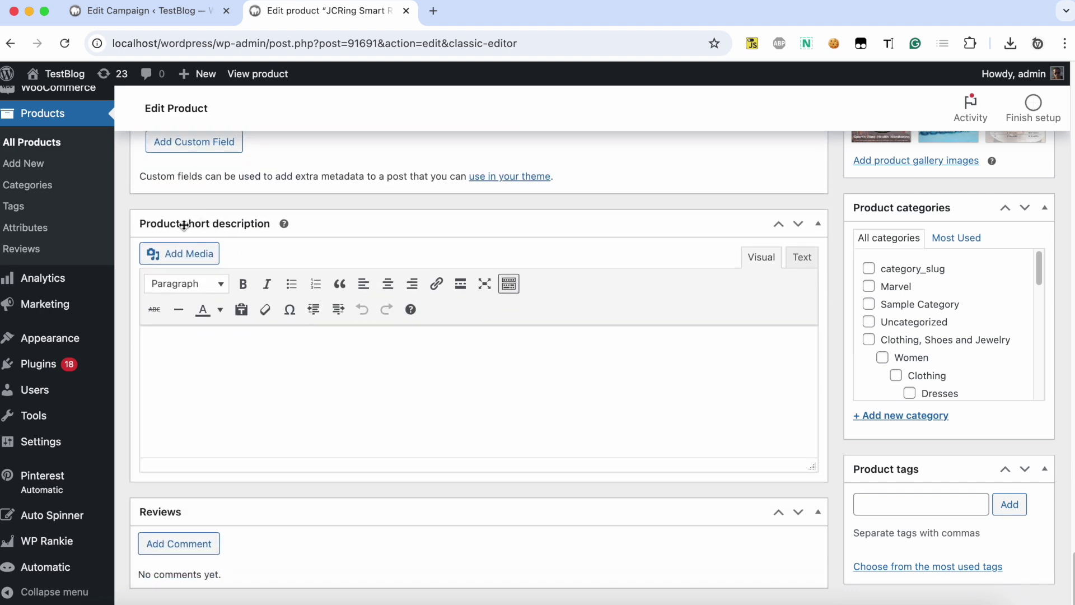
left_click(271, 336)
left_click(198, 11)
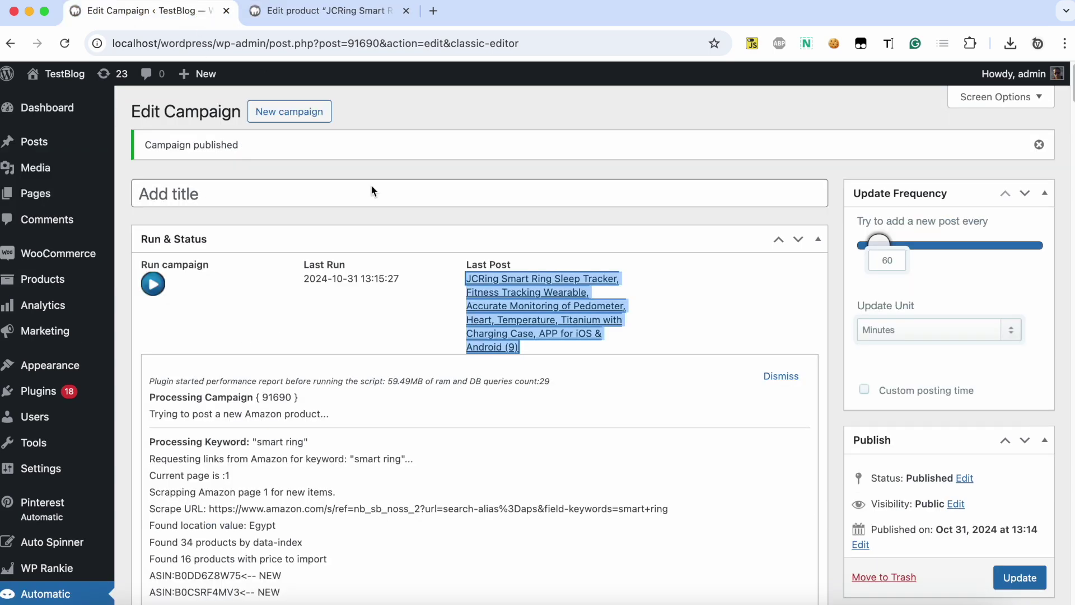
- Close the log, tick Add Custom Fields/Taxonomies/Excerpt, and add an excerpt field valued [gpt][/gpt]
left_click(767, 373)
scroll(690, 311, "down", 15)
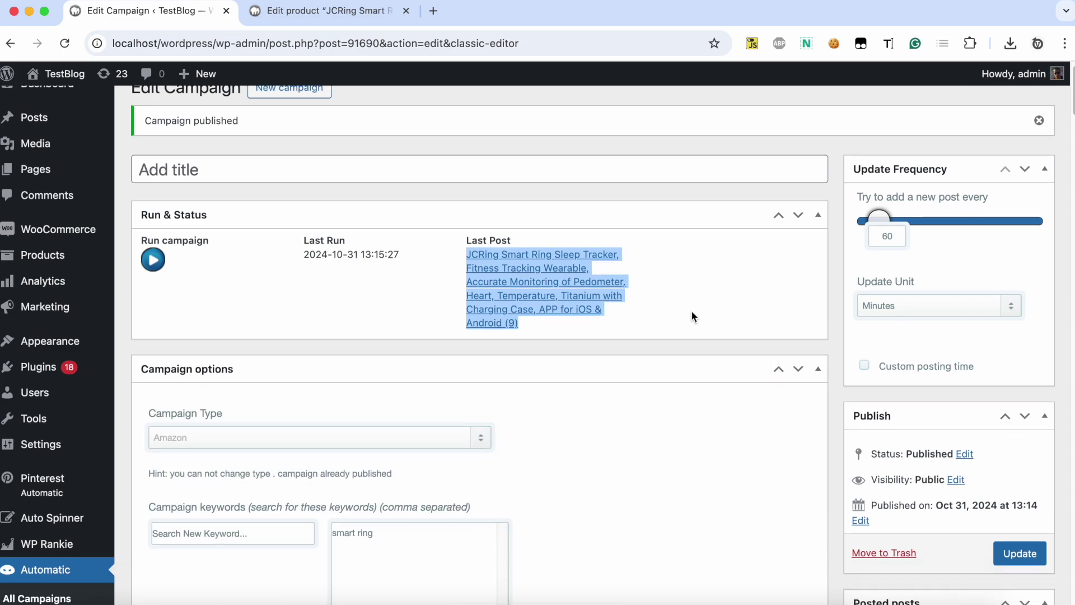
scroll(691, 316, "down", 16)
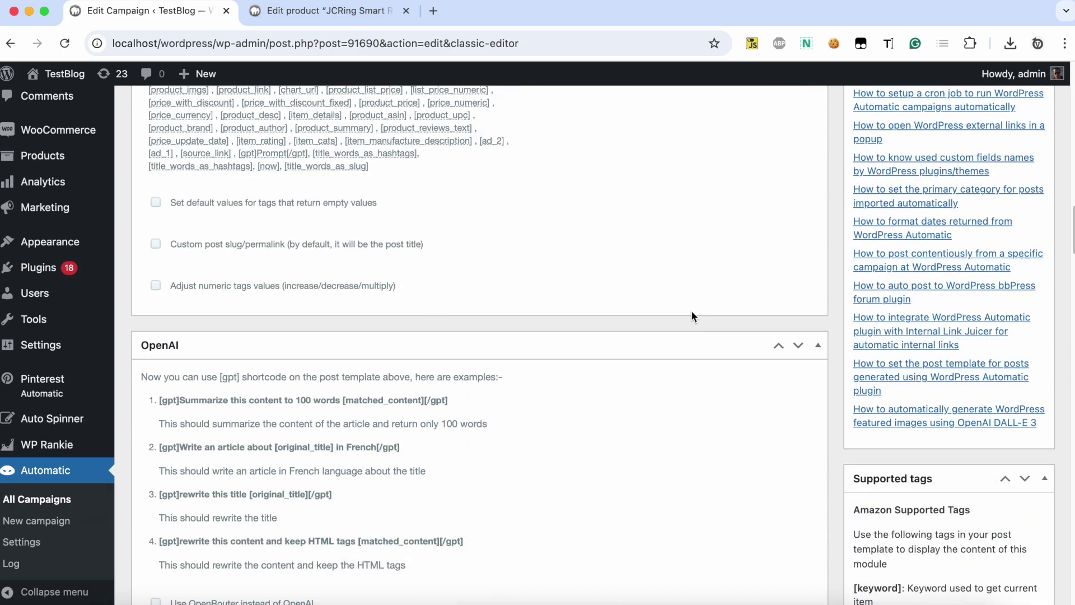
scroll(691, 313, "down", 10)
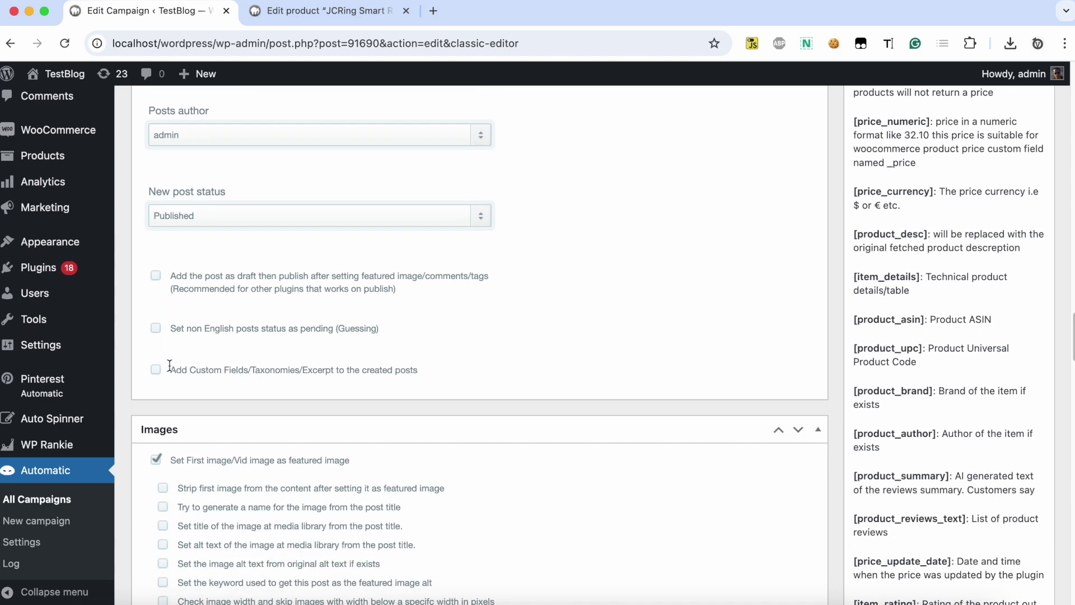
left_click(174, 365)
scroll(245, 365, "down", 5)
left_click(243, 366)
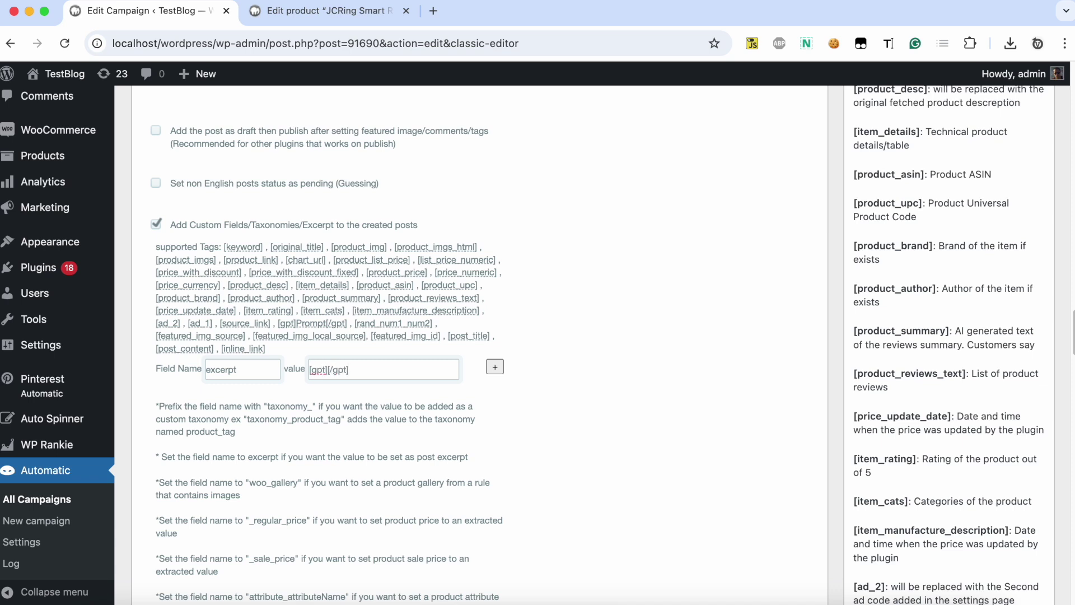
- Make the prompt read 'Generate an excerpt of 250 chars from this amazon product description: [product_desc]'
type("G")
type("enerate a ")
type("n excerpt ")
type("of ")
type("250 ch")
type("ars f")
type("rom this amazon")
type(" product des")
type("cription:")
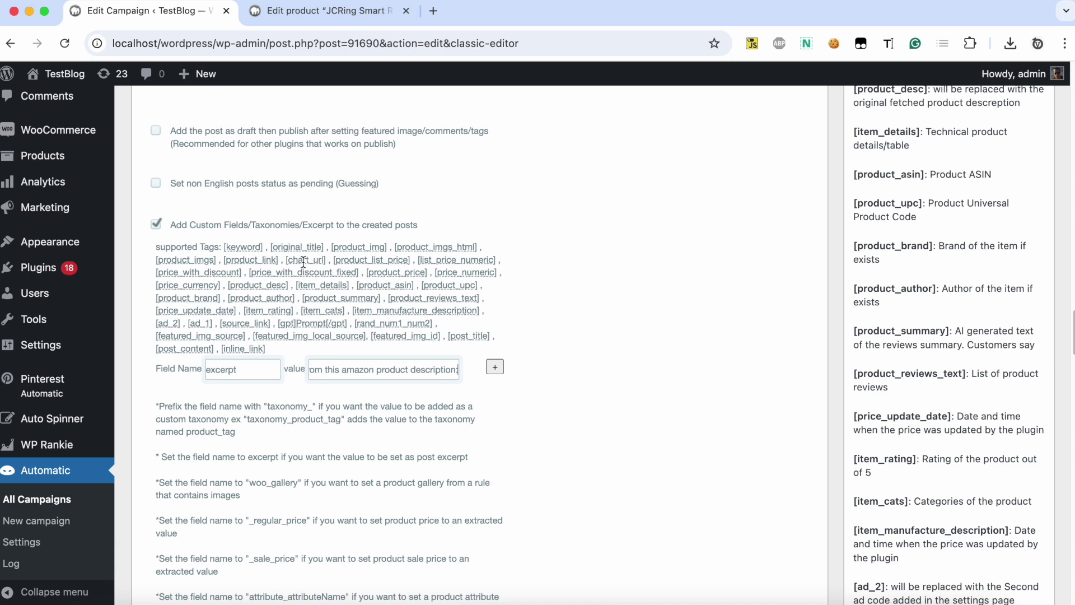
mouse_move(302, 261)
left_click_drag(227, 286, 287, 286)
key("super+c")
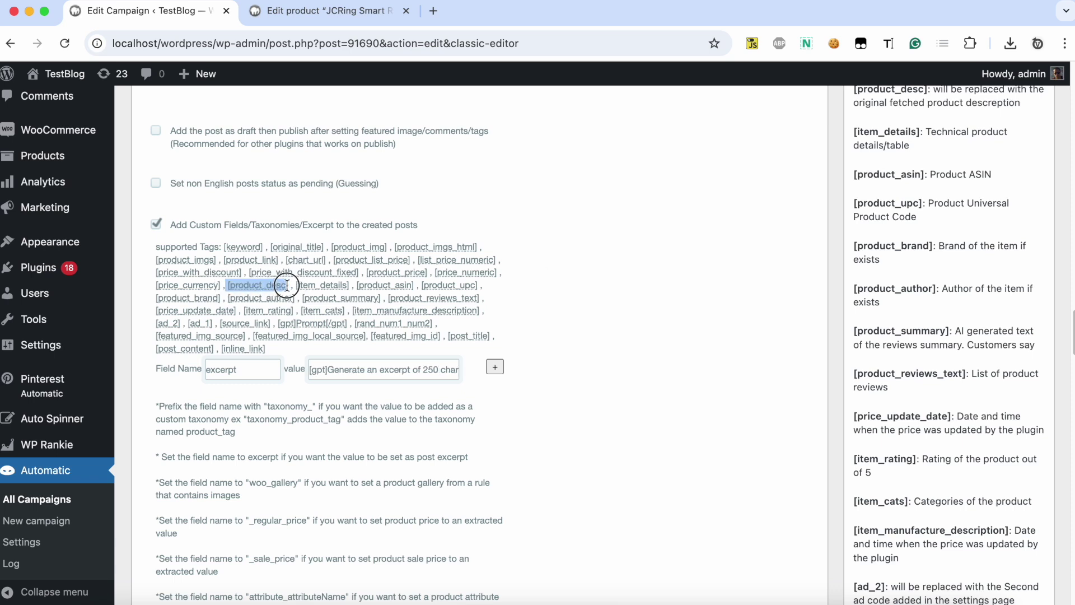
left_click_drag(449, 365, 493, 367)
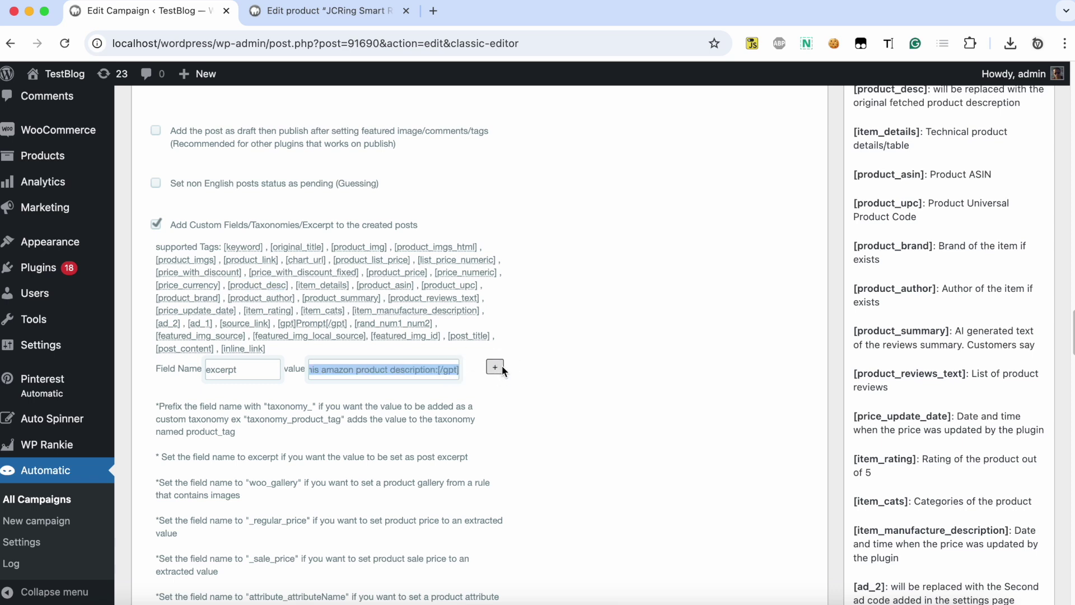
left_click(438, 370)
key("super+v")
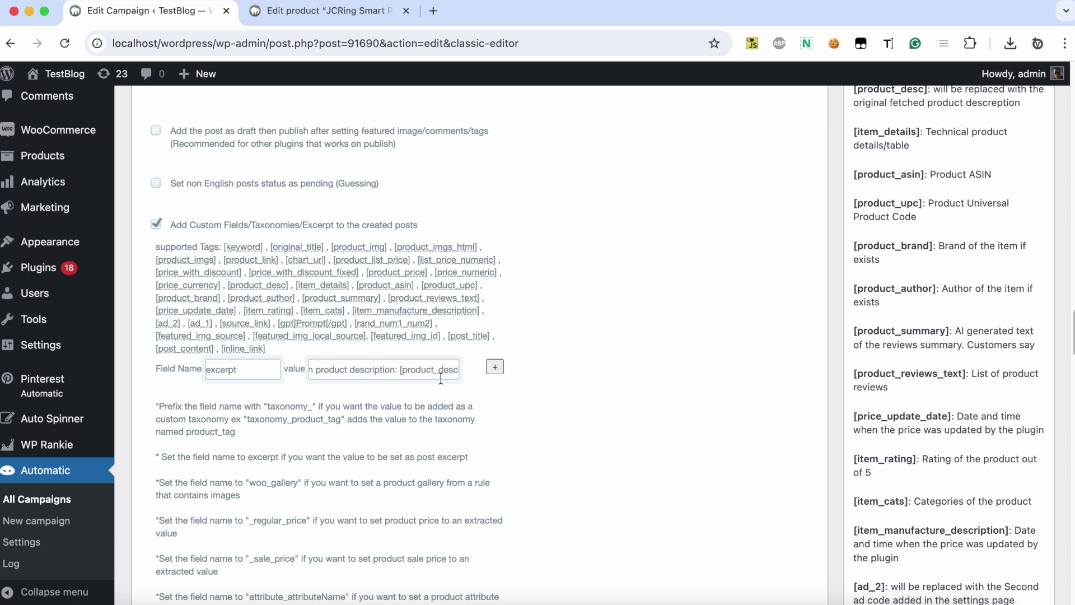
left_click_drag(397, 372, 466, 379)
left_click(437, 368)
type("][/gpt")
- Update the campaign and run it again, importing a Smart Ring Health Tracker product
scroll(666, 346, "up", 15)
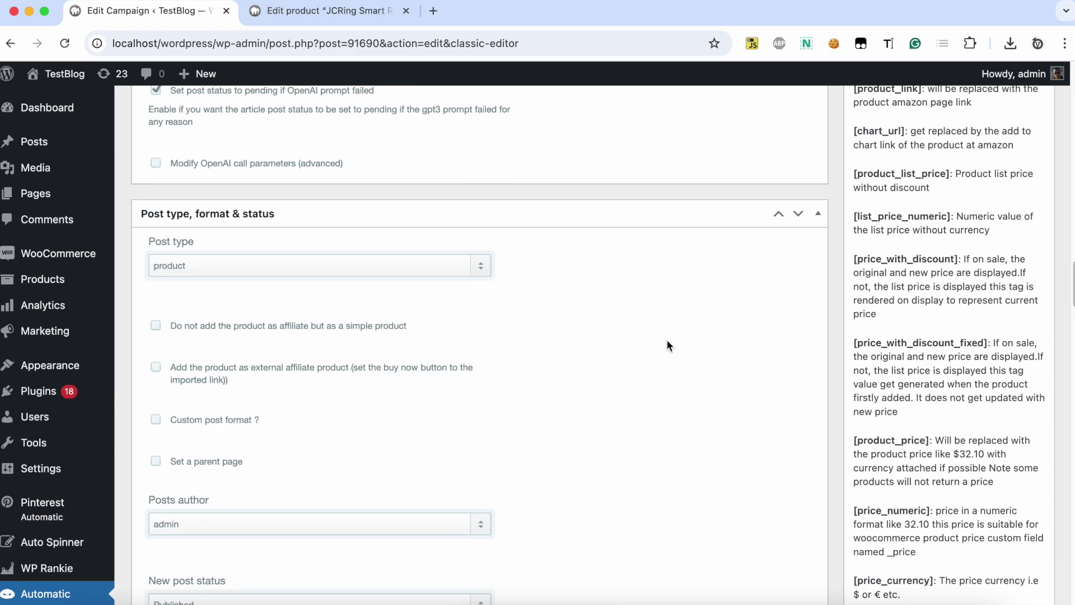
scroll(948, 291, "up", 10)
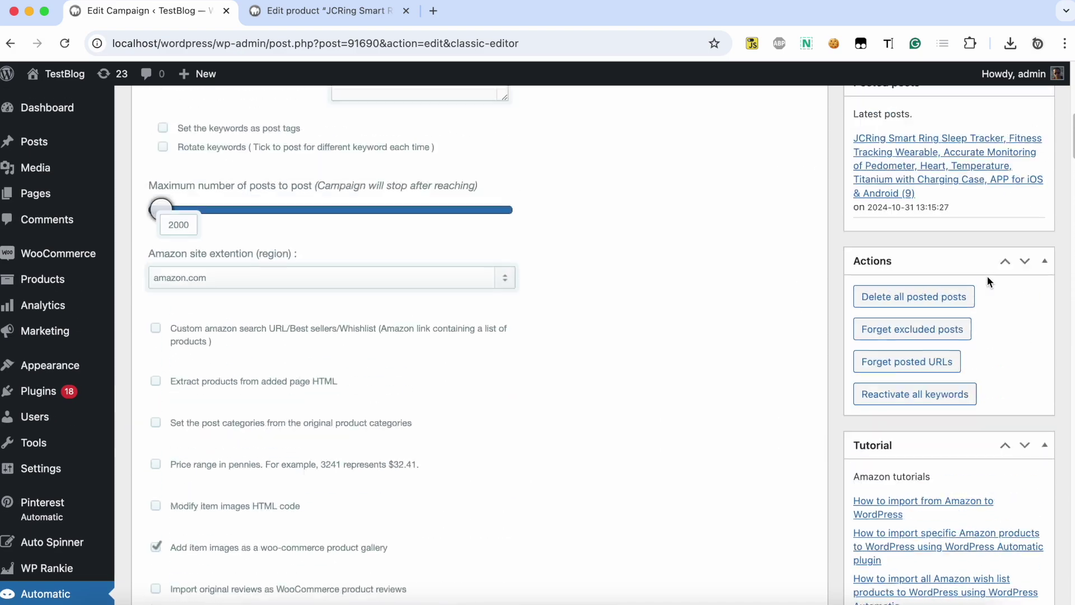
left_click(1024, 130)
scroll(636, 343, "up", 5)
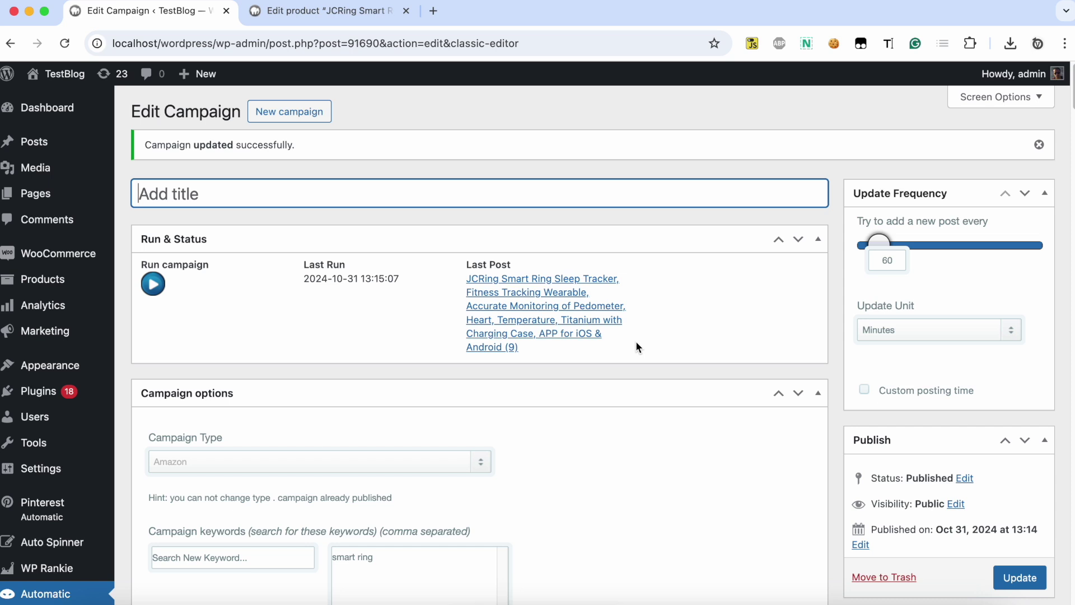
left_click(152, 283)
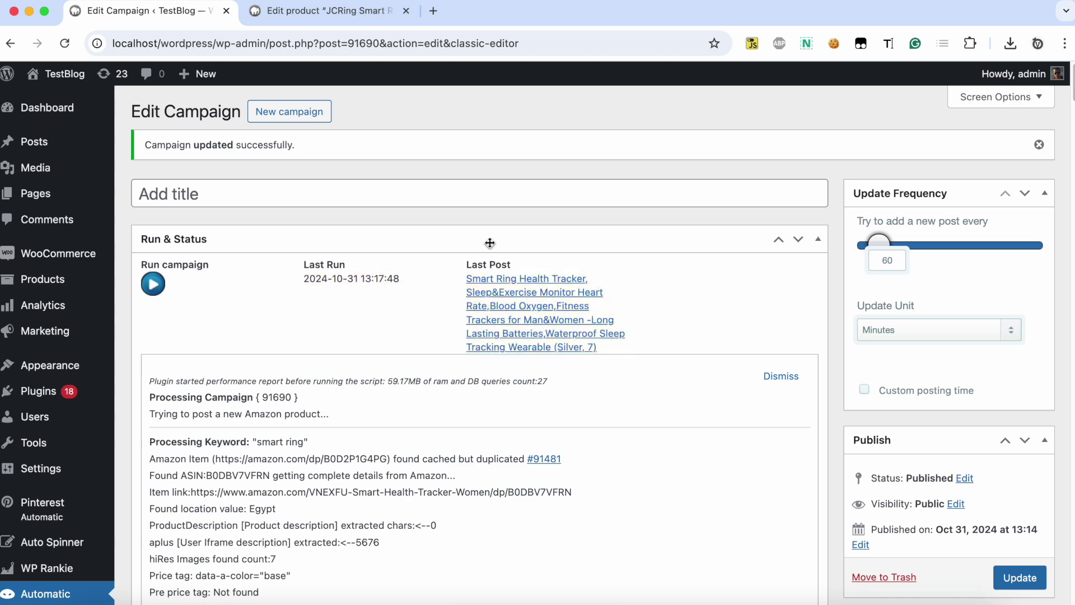
- View the new Smart Ring Health Tracker product page (€69,99), then open it for editing
right_click(498, 286)
left_click(515, 291)
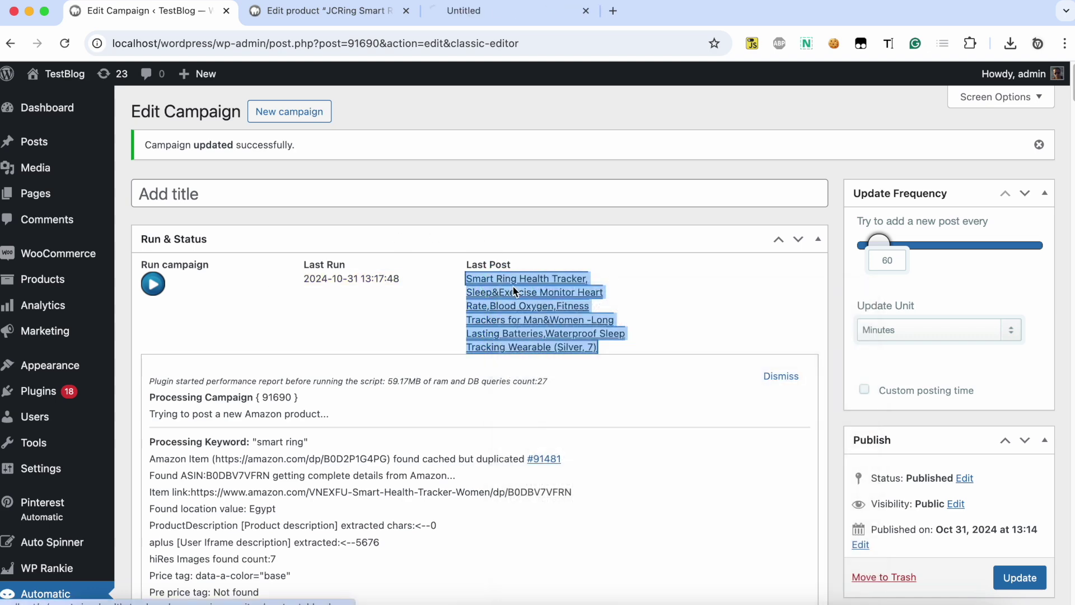
left_click(493, 22)
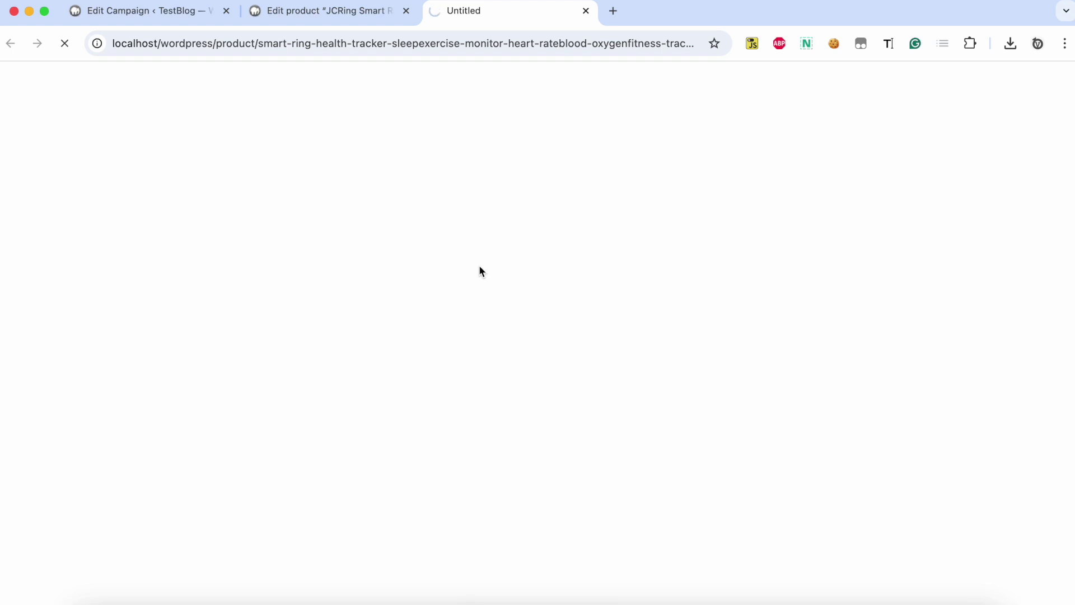
scroll(480, 271, "down", 10)
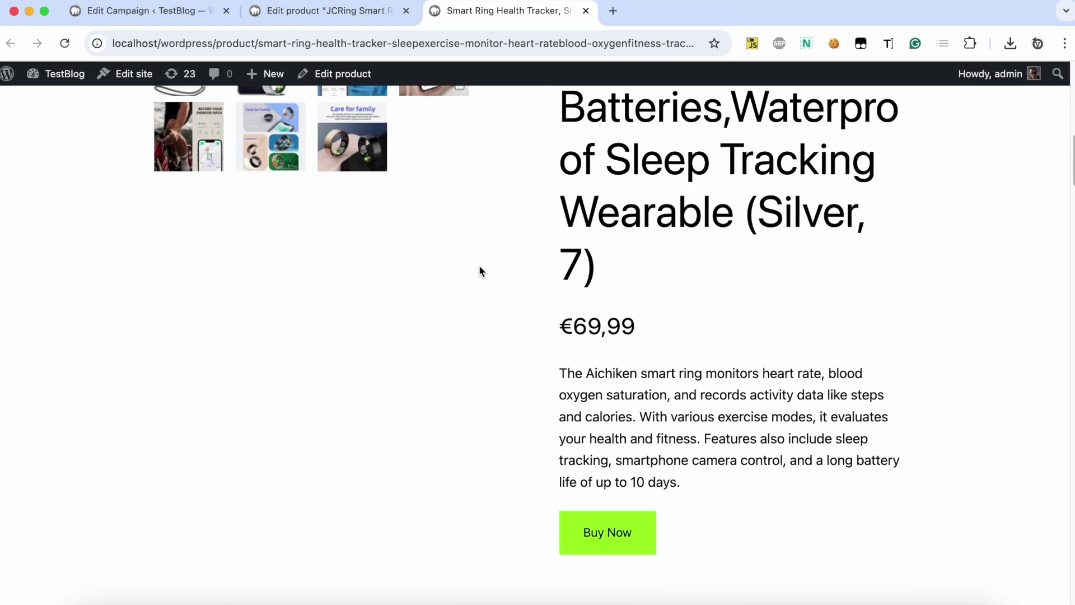
scroll(479, 271, "down", 1)
scroll(479, 271, "up", 2)
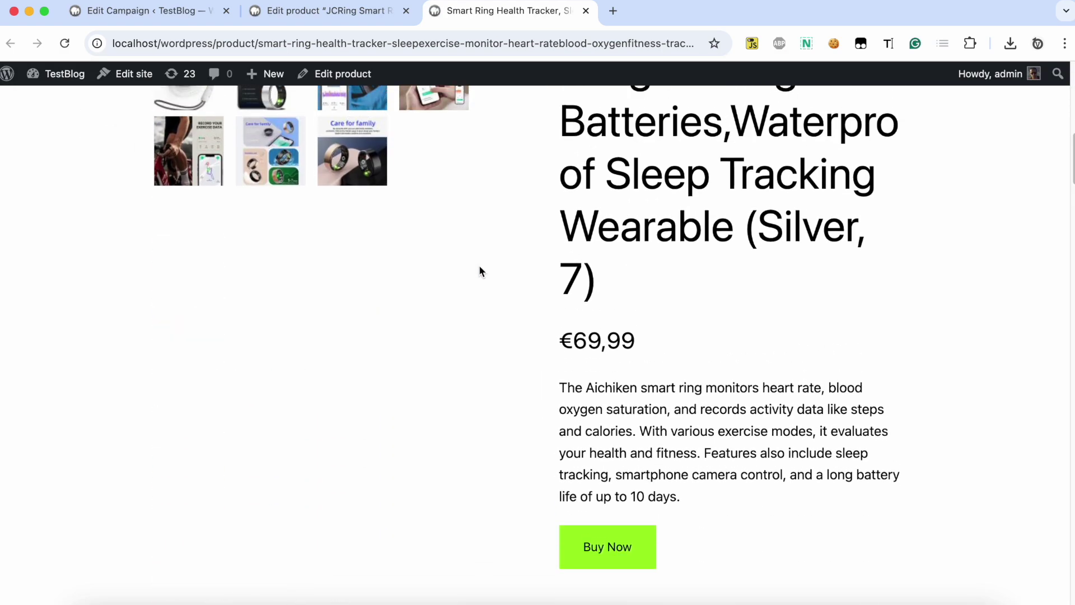
scroll(479, 270, "up", 10)
left_click(355, 75)
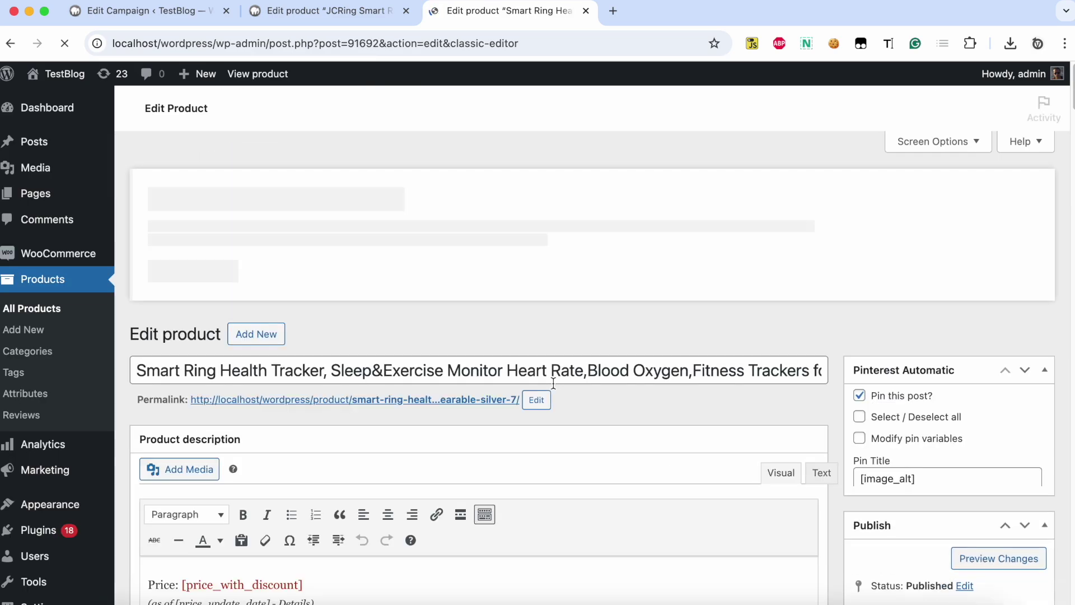
- Scroll to the product short description and select the generated Aichiken smart ring excerpt
scroll(553, 383, "down", 8)
scroll(837, 294, "down", 6)
scroll(837, 291, "down", 15)
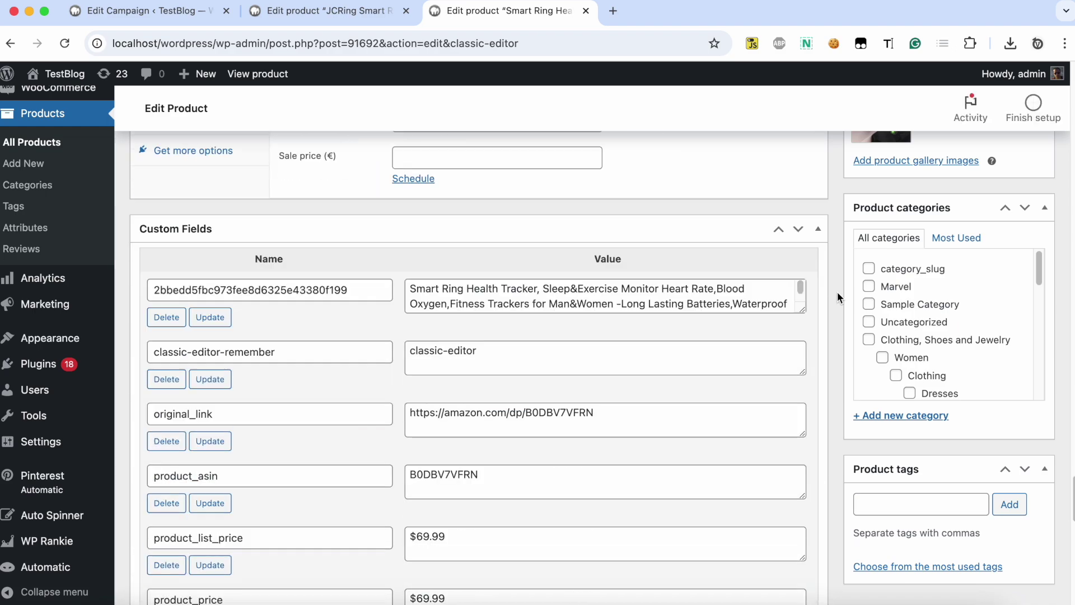
scroll(837, 291, "down", 12)
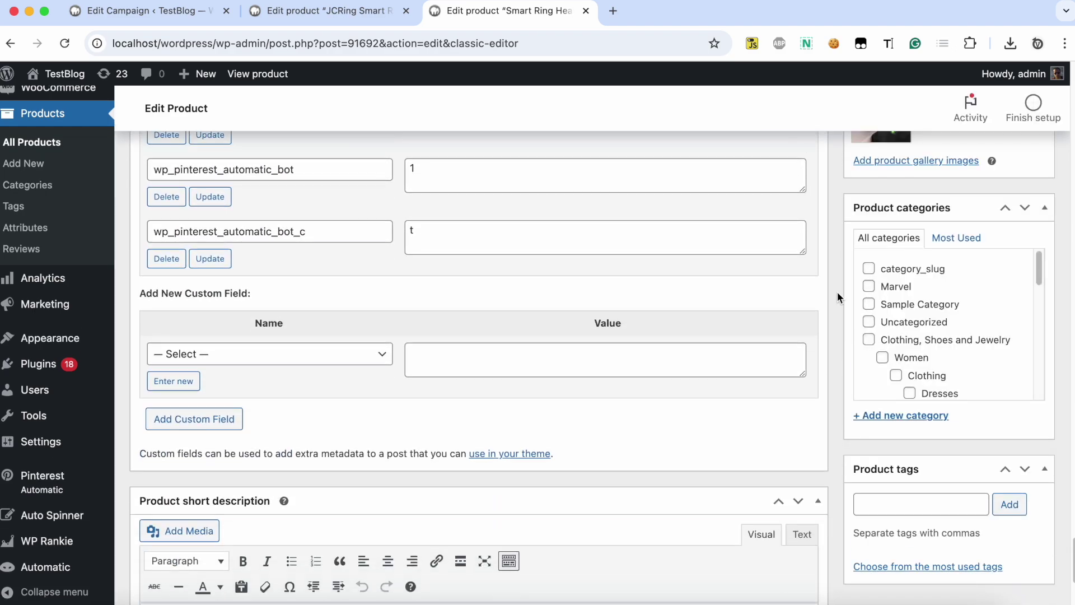
scroll(837, 291, "down", 4)
left_click_drag(149, 372, 405, 414)
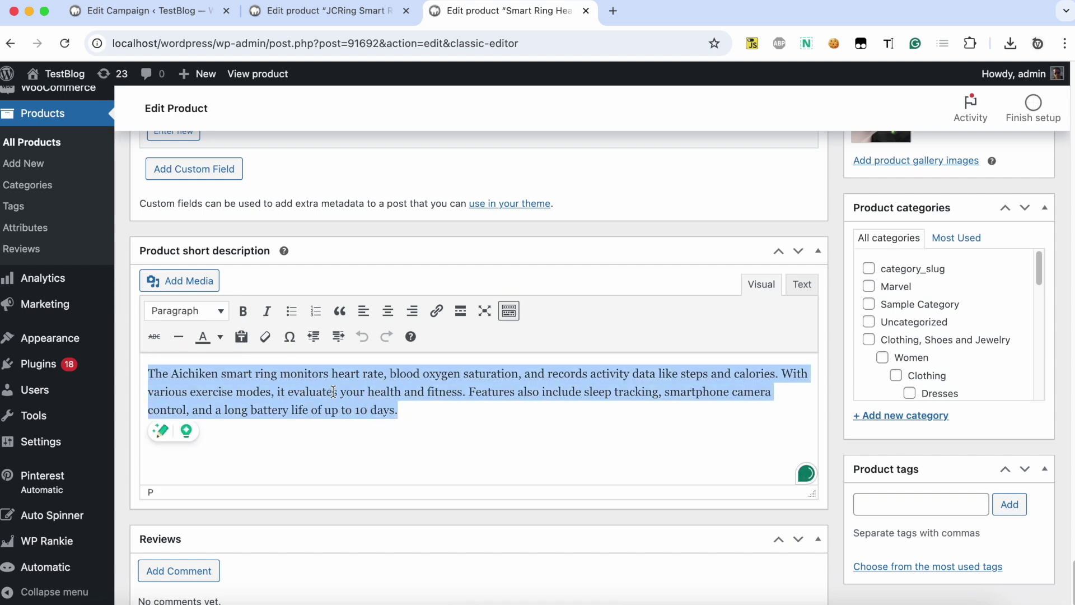